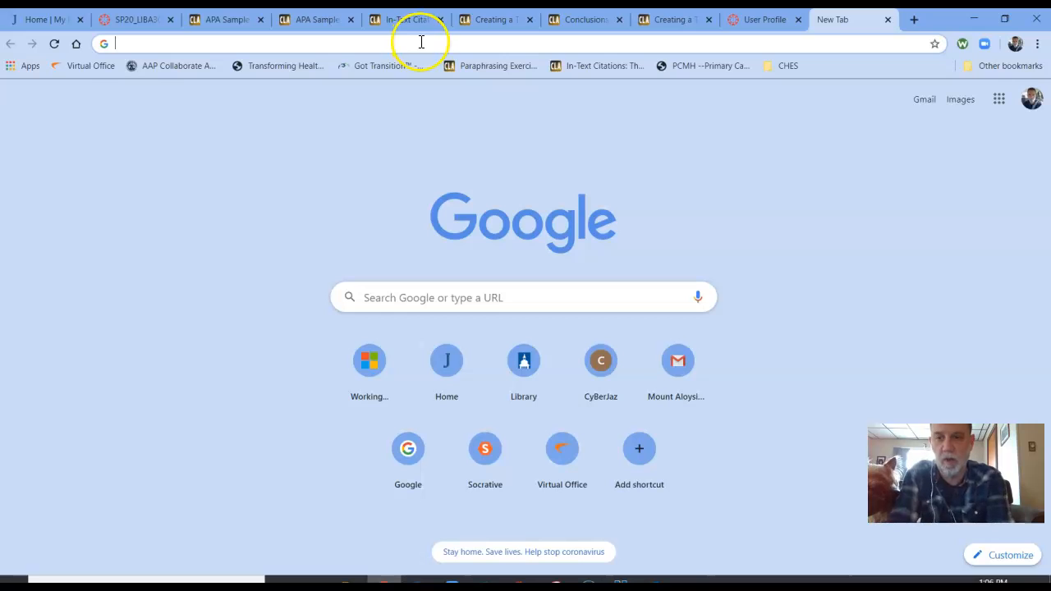
Open the zoom.us website.
key("BackSpace")
key("BackSpace")
key("BackSpace")
type("zoom.")
key("BackSpace")
key("BackSpace")
type("4")
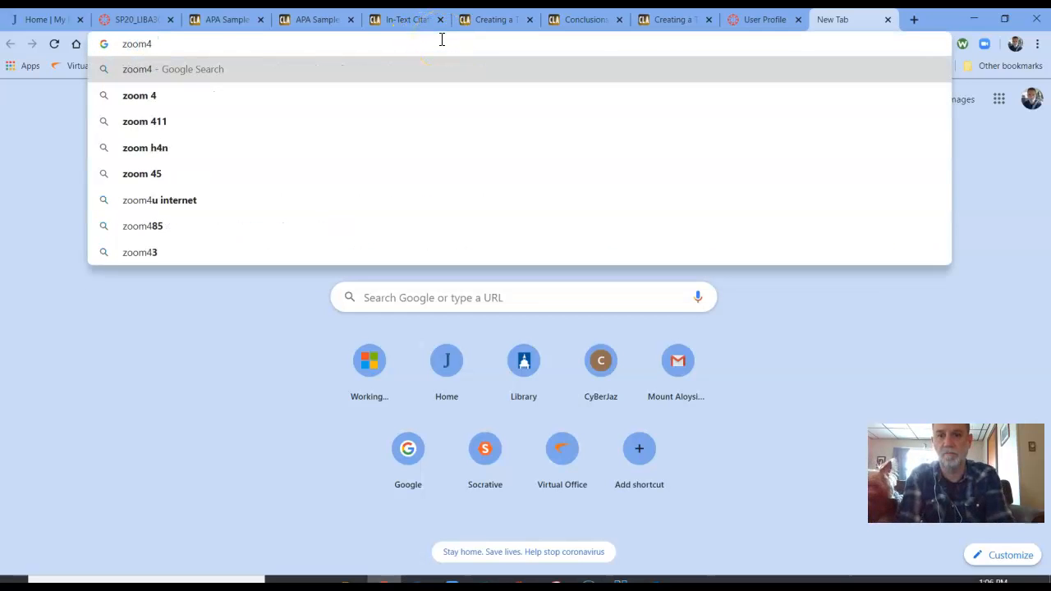
key("BackSpace")
type(".us")
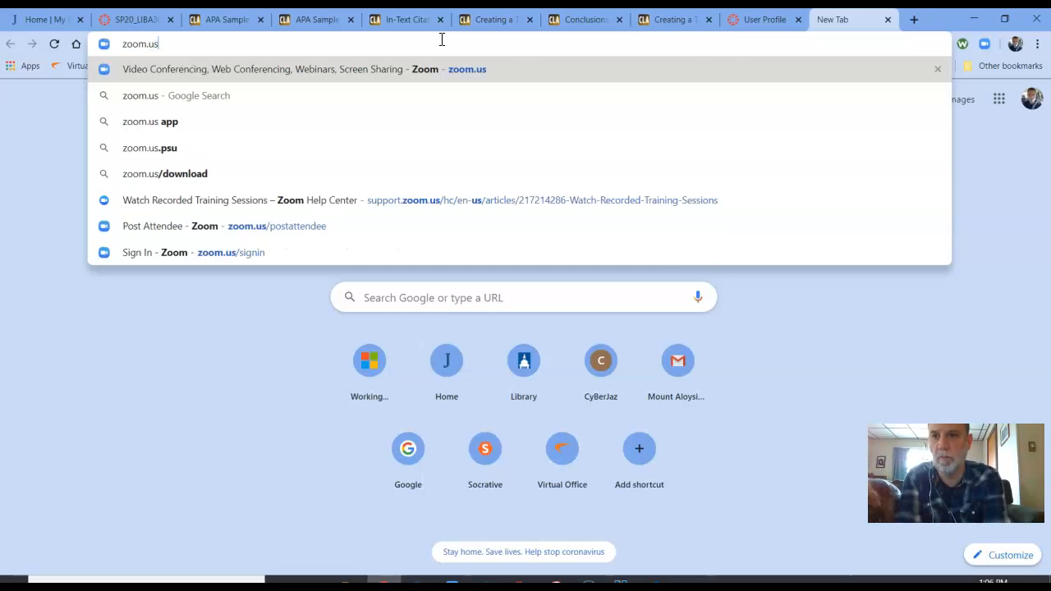
key("Return")
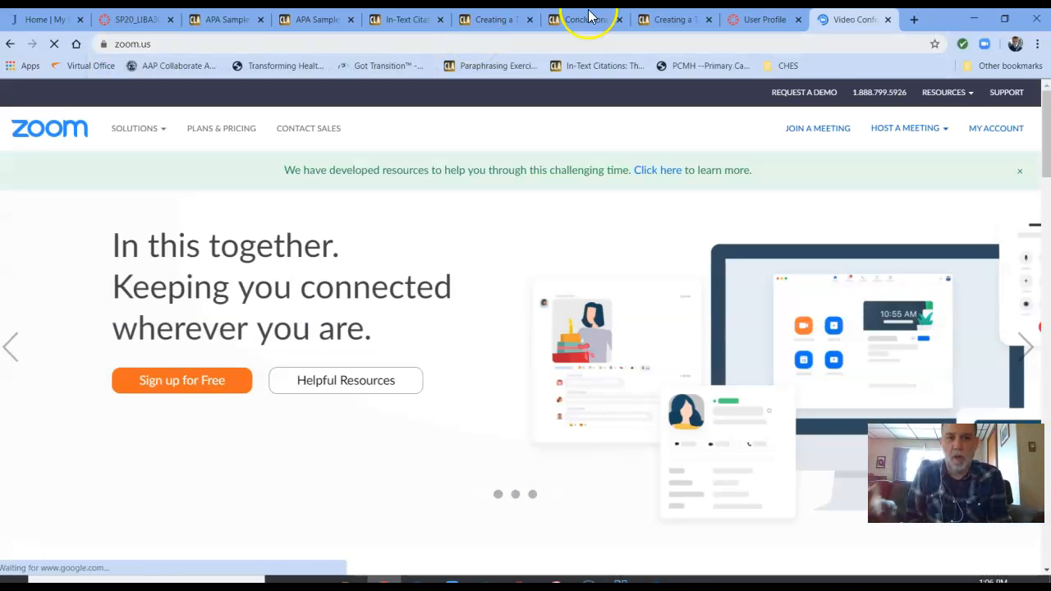
Download the Zoom Client for Meetings from the site's Download Center and run the downloaded installer.
mouse_move(877, 130)
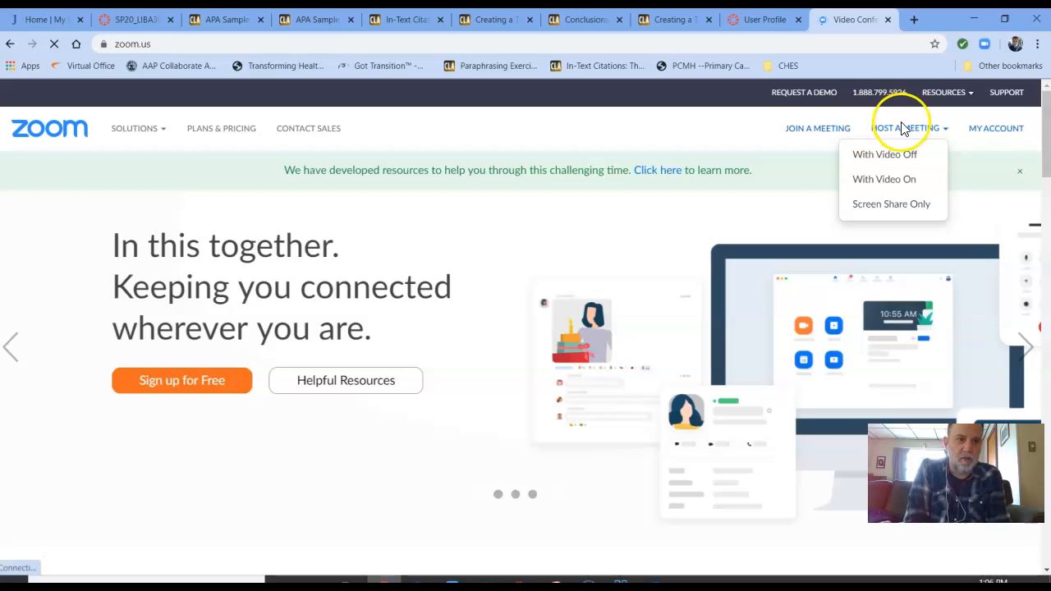
mouse_move(940, 92)
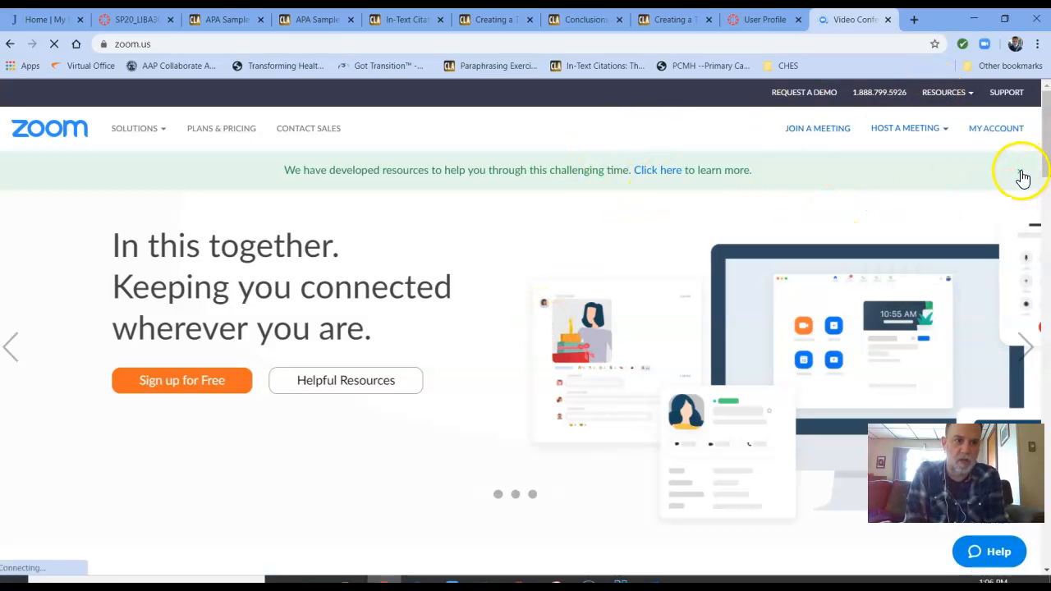
left_click(1018, 172)
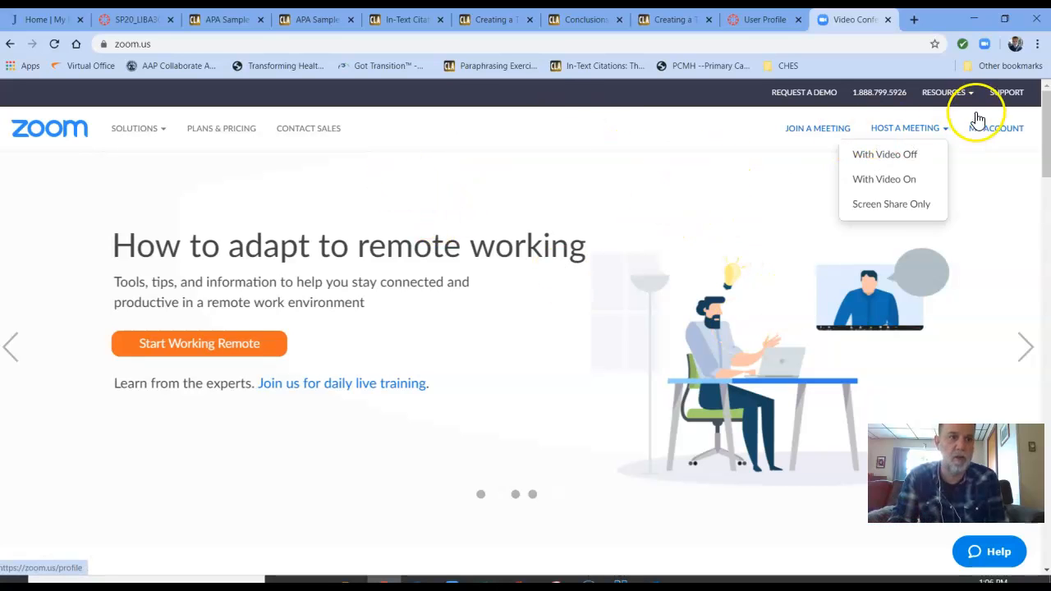
mouse_move(954, 96)
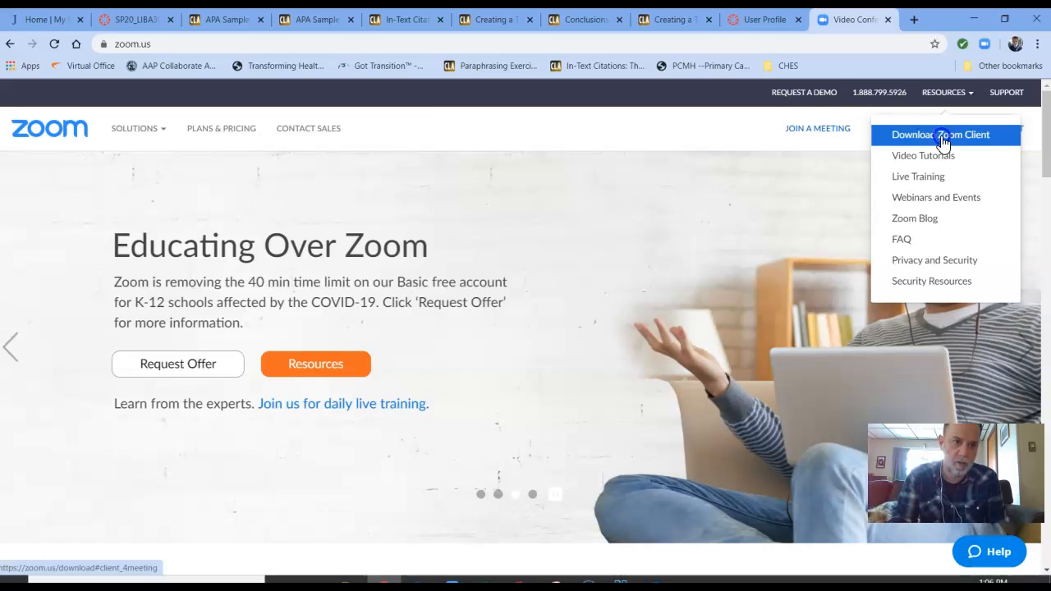
left_click(943, 142)
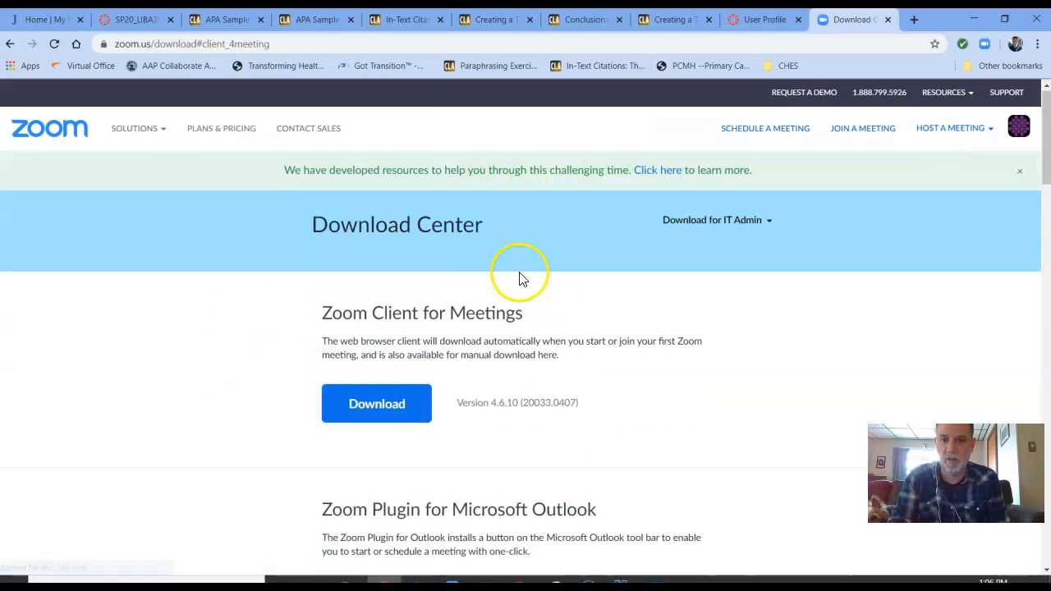
left_click(380, 403)
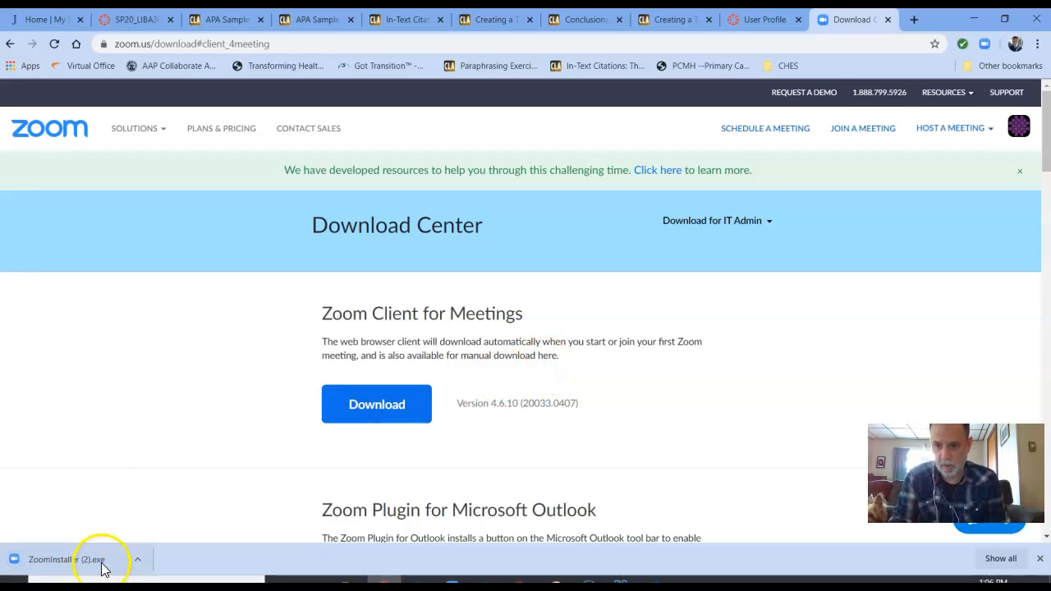
left_click(102, 565)
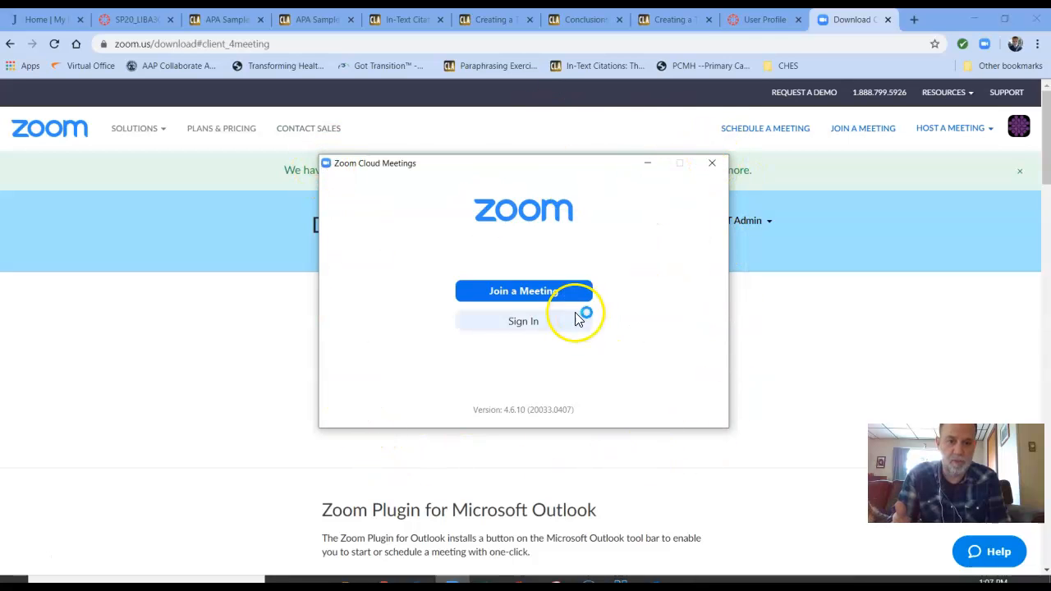
Sign in to the Zoom client with the account e-mail and password, and maximize its window.
left_click(529, 327)
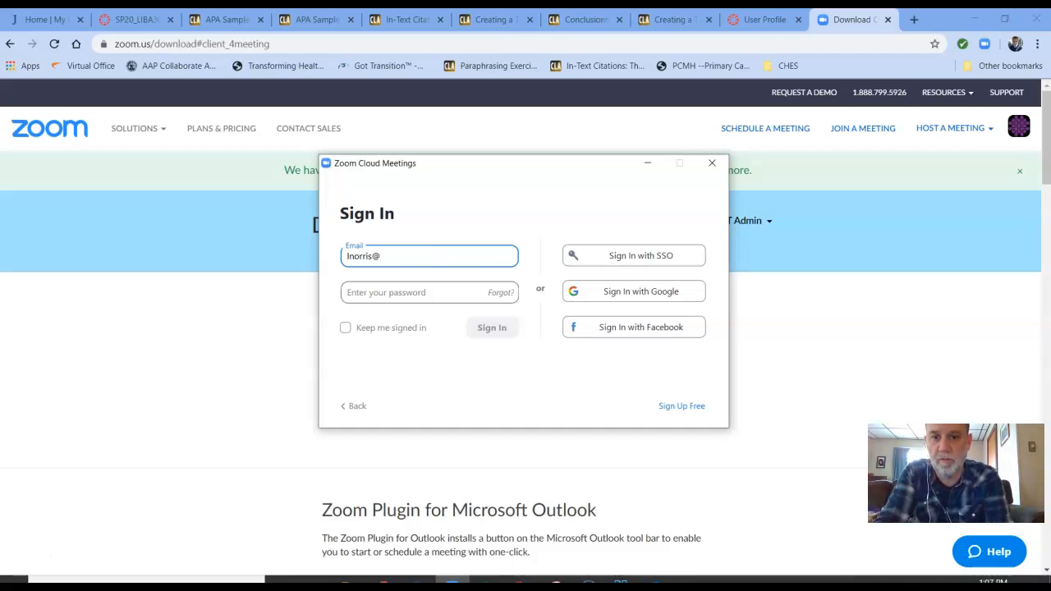
key("Tab")
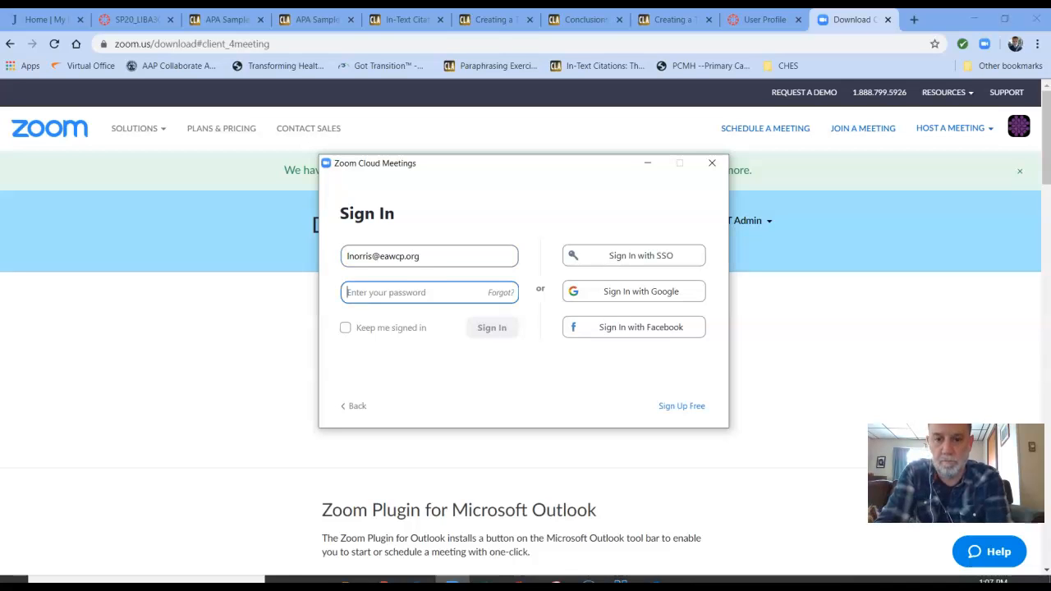
type("*")
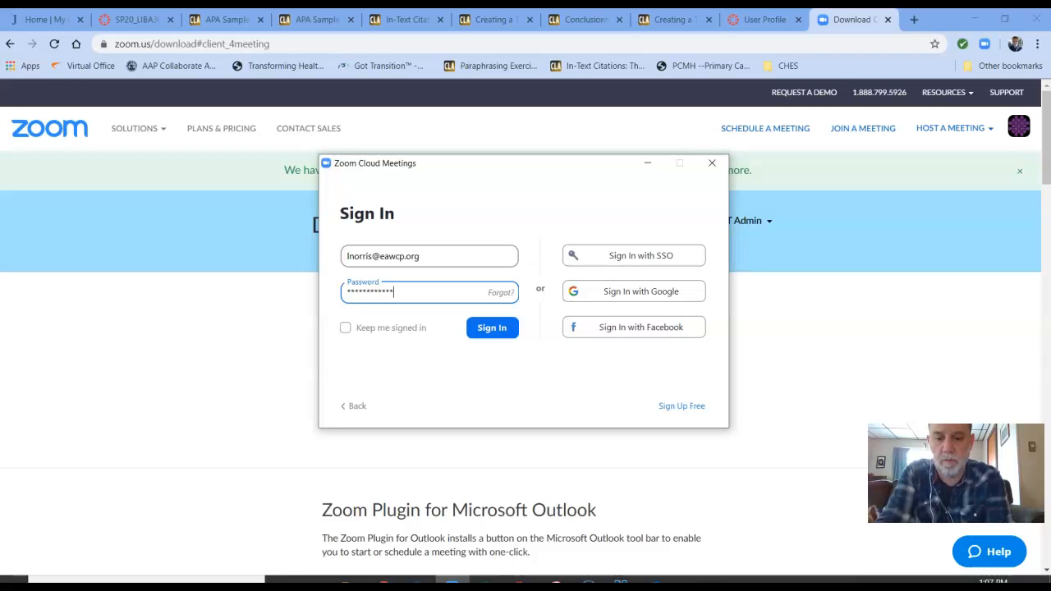
key("Return")
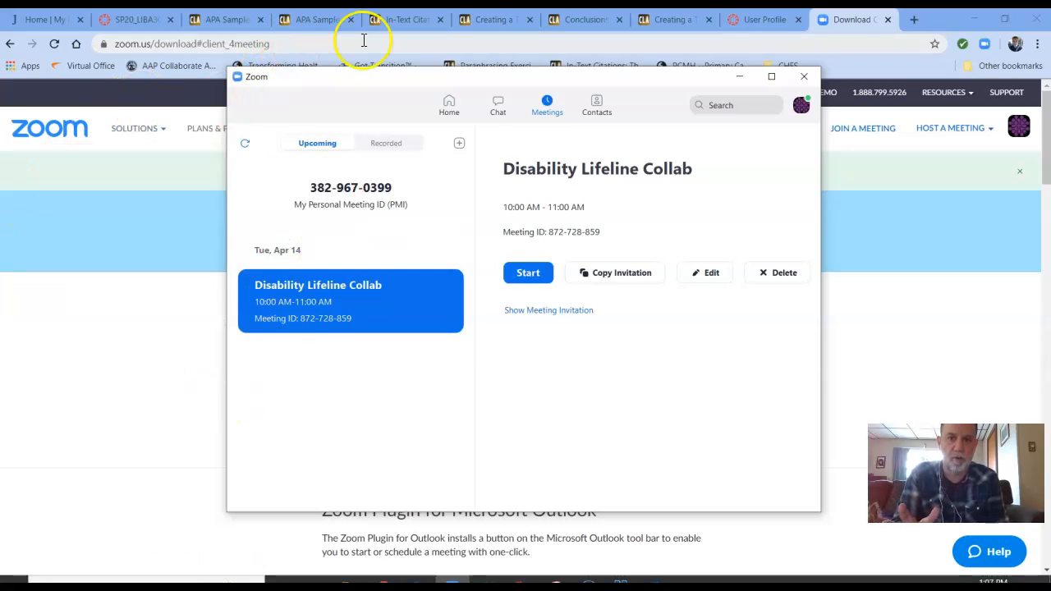
left_click(772, 78)
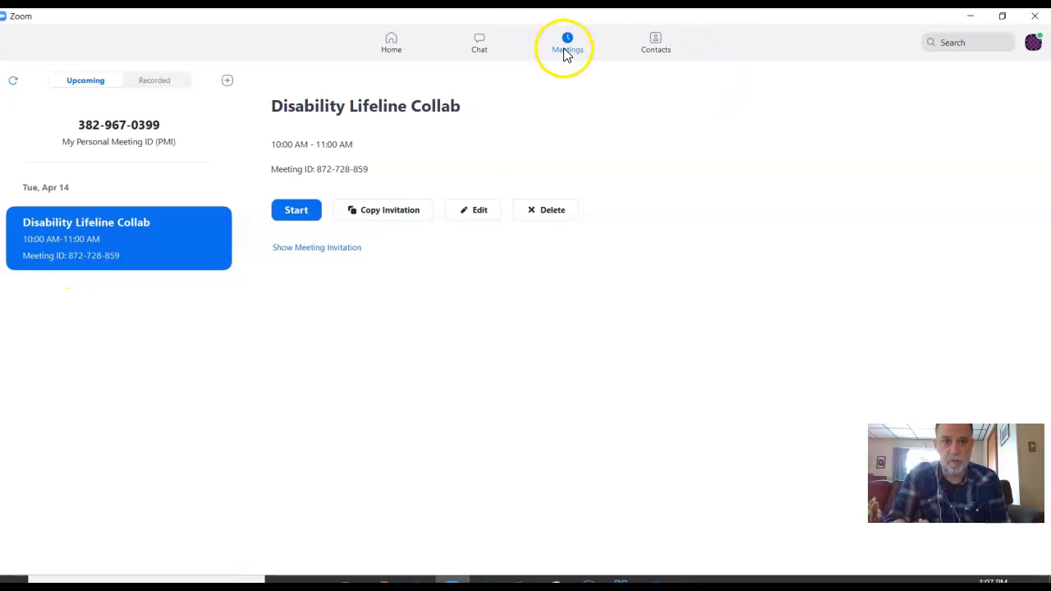
Start scheduling a meeting with the topic Practice and turn off video for both host and participants.
left_click(390, 48)
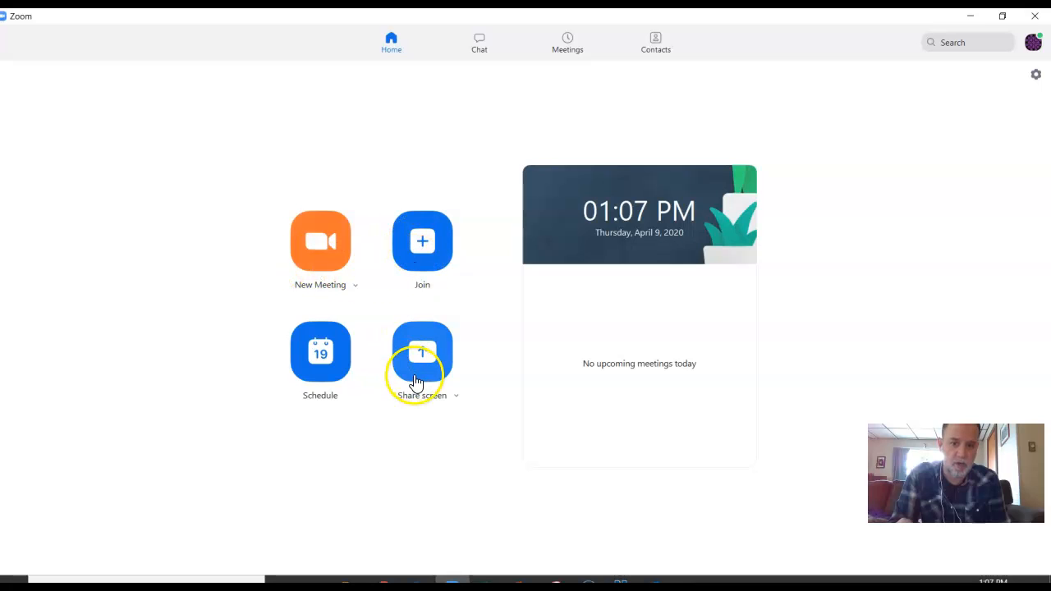
left_click(320, 363)
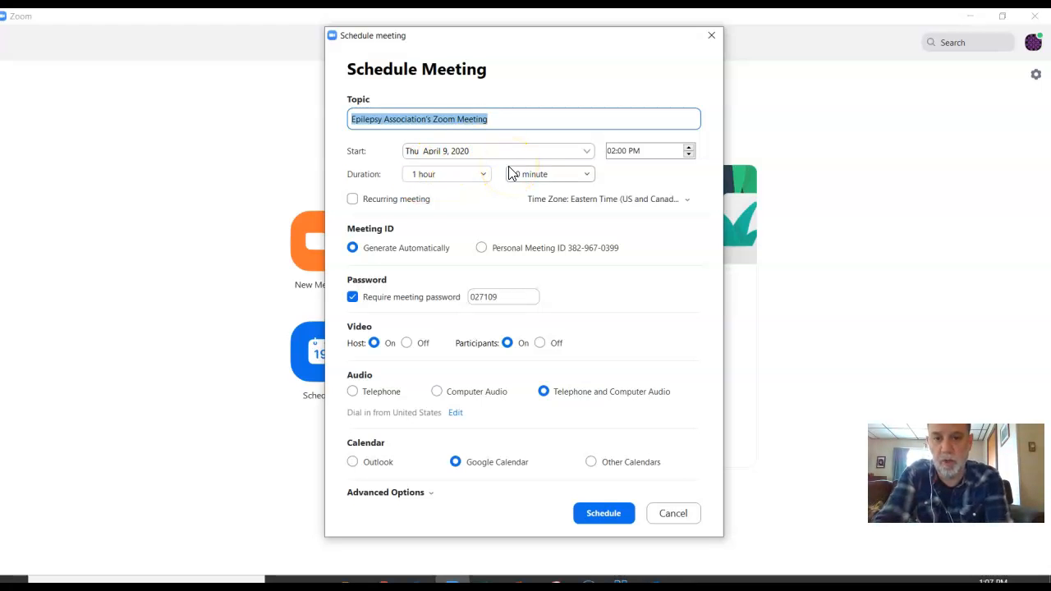
type("Practice")
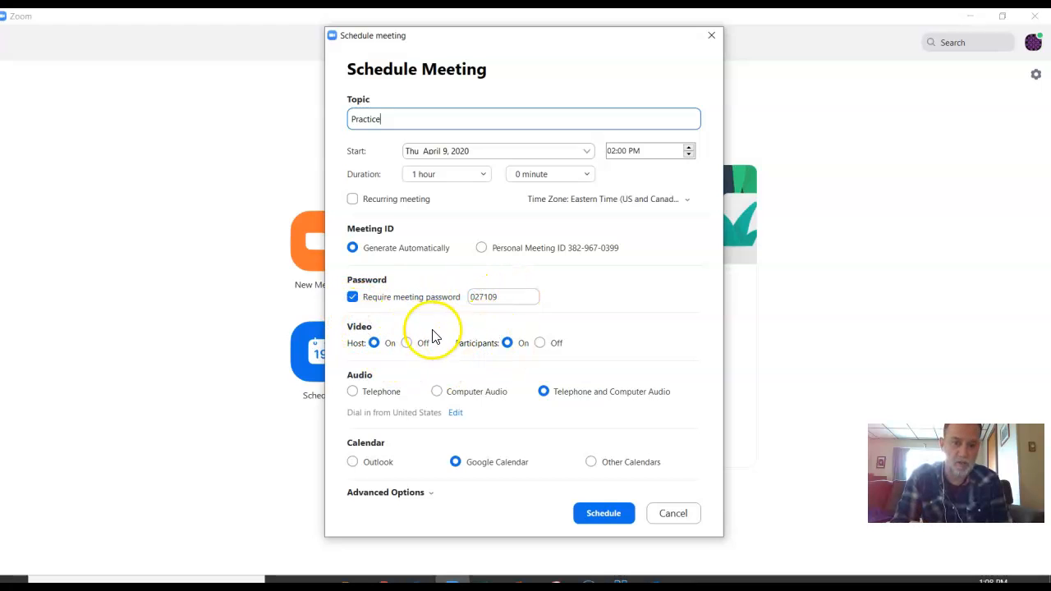
left_click(408, 343)
left_click(540, 343)
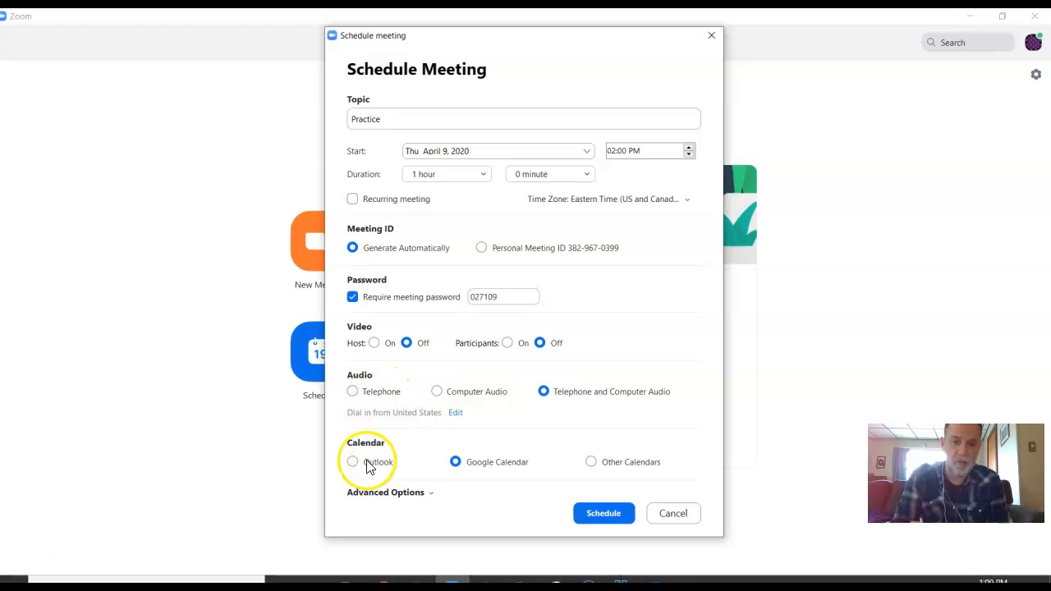
Schedule the meeting with Outlook as its calendar and automatic local recording enabled in the advanced options.
left_click(431, 495)
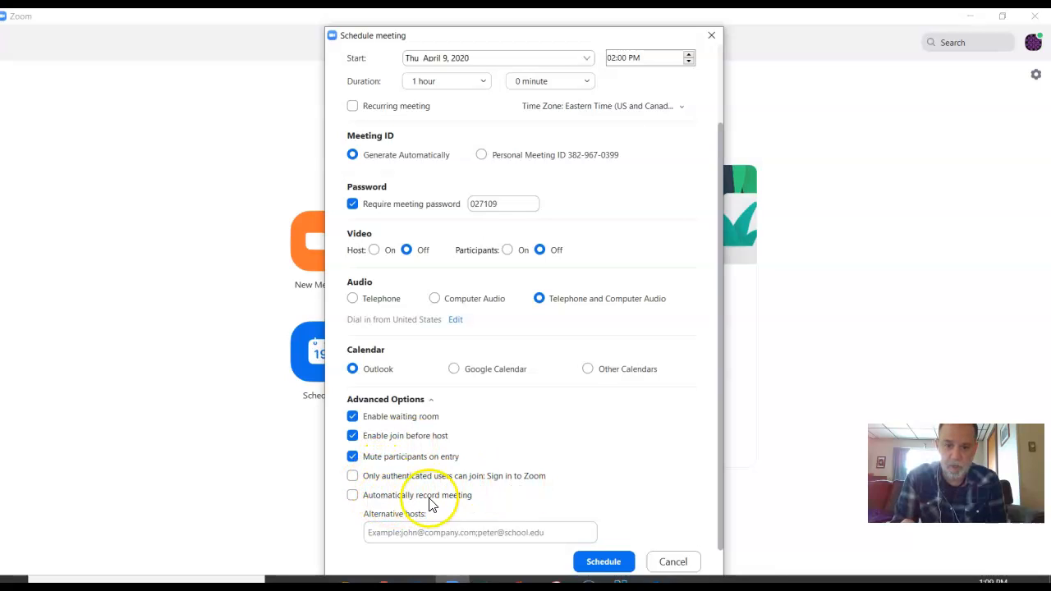
left_click(352, 496)
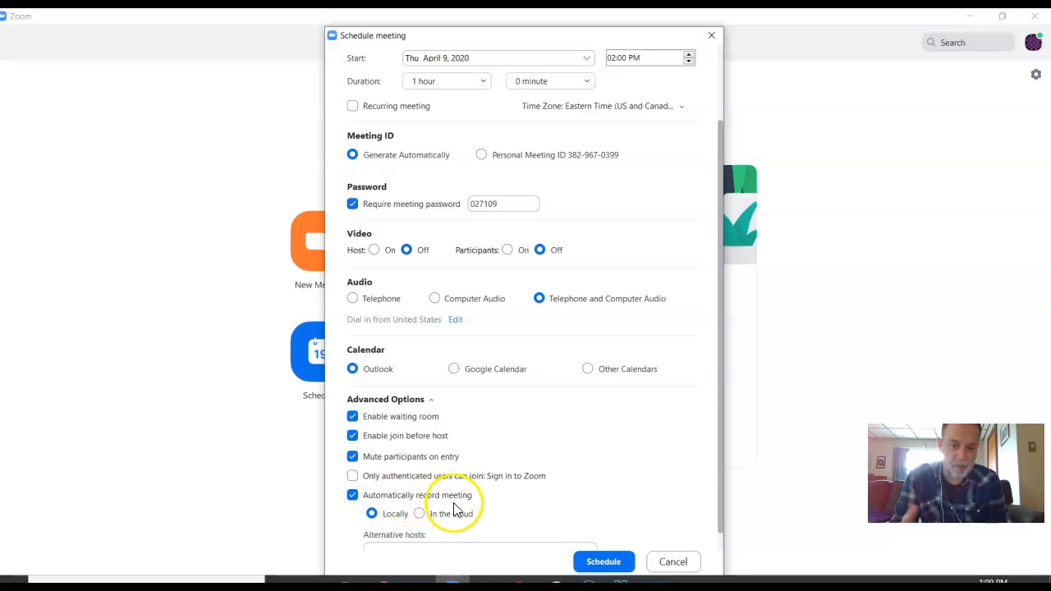
scroll(460, 505, "down", 1)
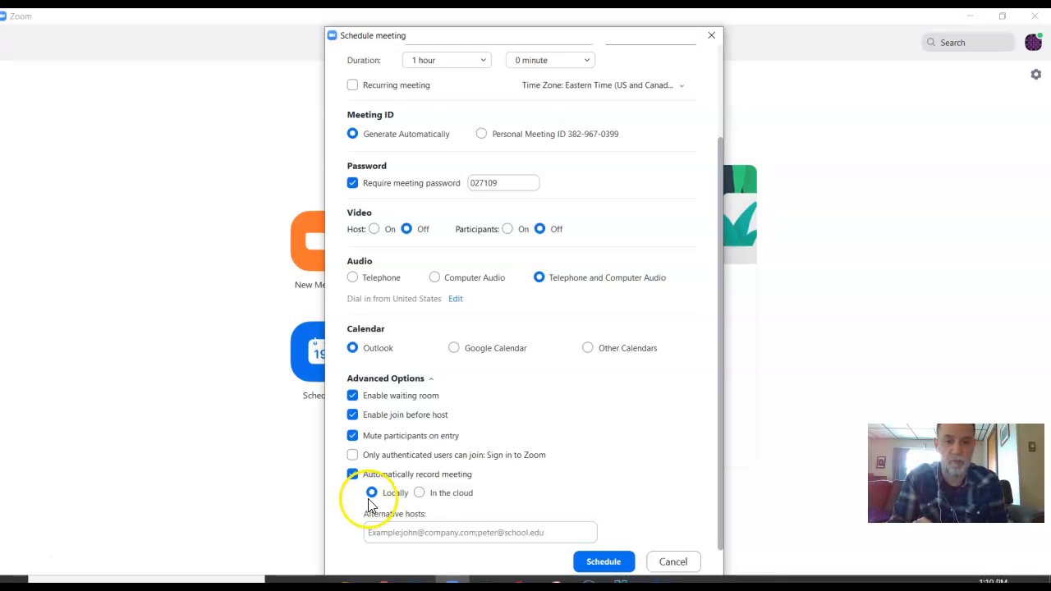
left_click(604, 565)
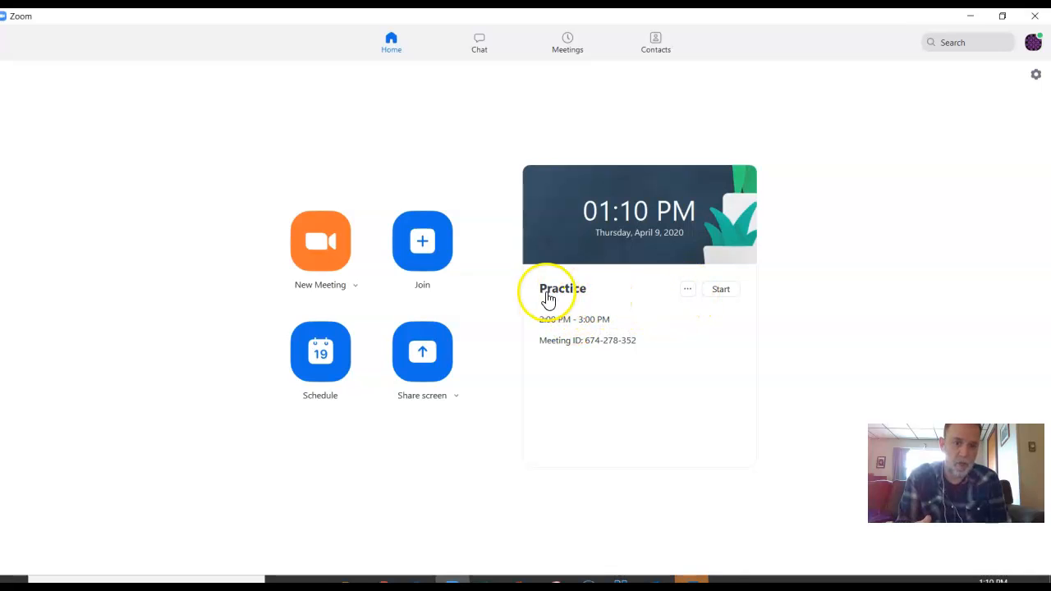
Copy the invitation of the upcoming Practice meeting.
left_click(688, 290)
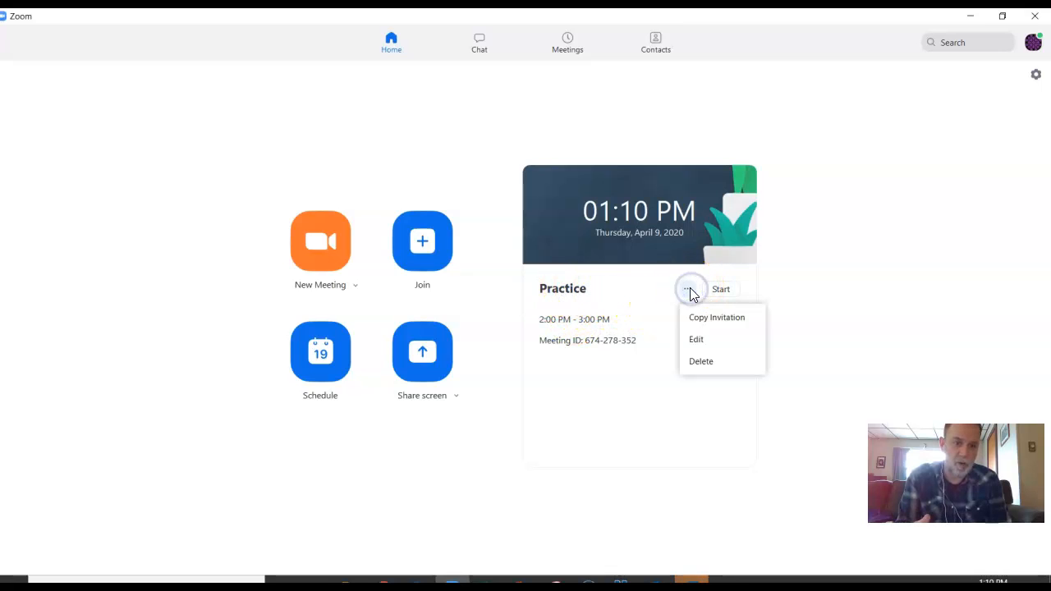
left_click(704, 326)
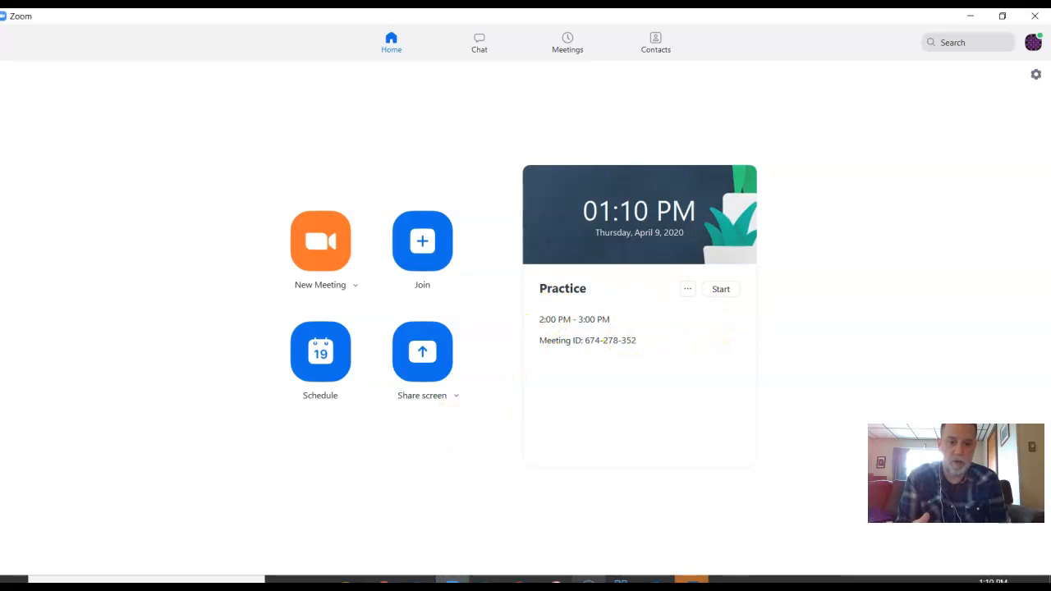
Switch to the Practice meeting invitation in Outlook and close the startup error message and the reminders window.
left_click(692, 579)
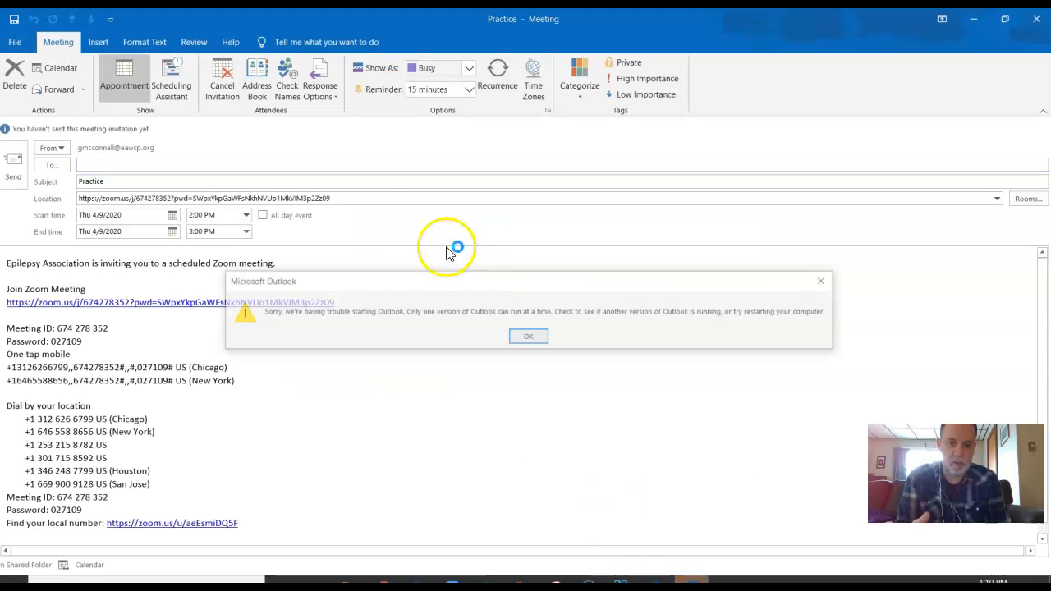
left_click(528, 337)
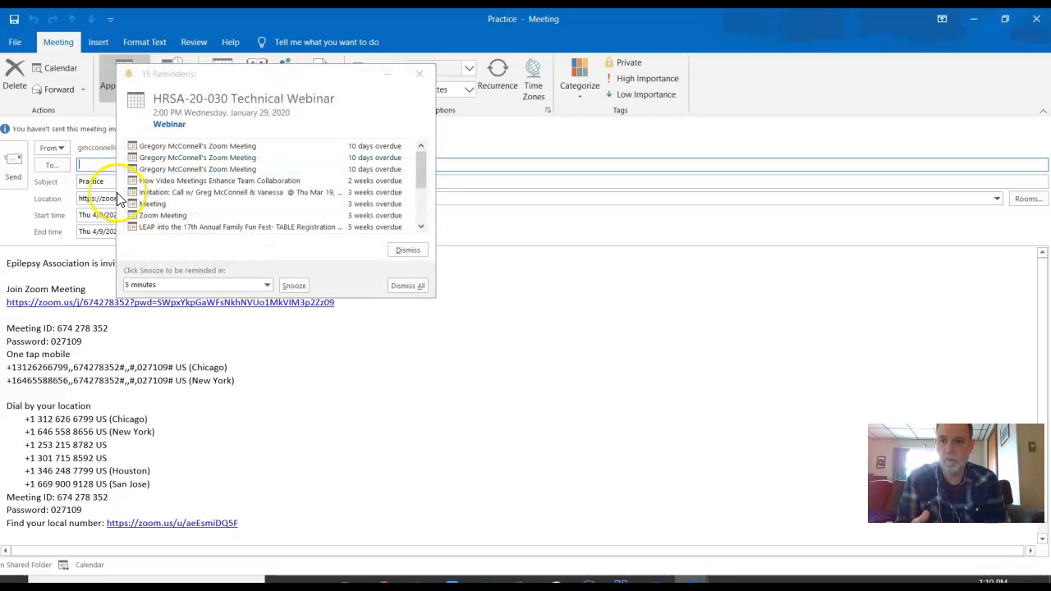
left_click(418, 73)
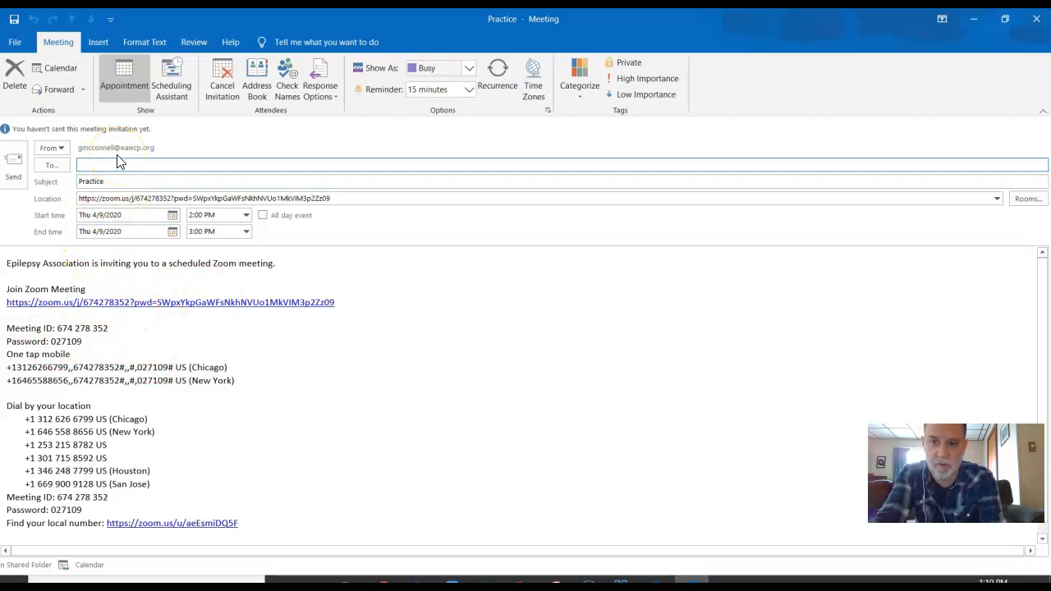
Add the suggested contact as recipient of the Practice invitation, review the invitation text, and close the reminders window.
type("gm")
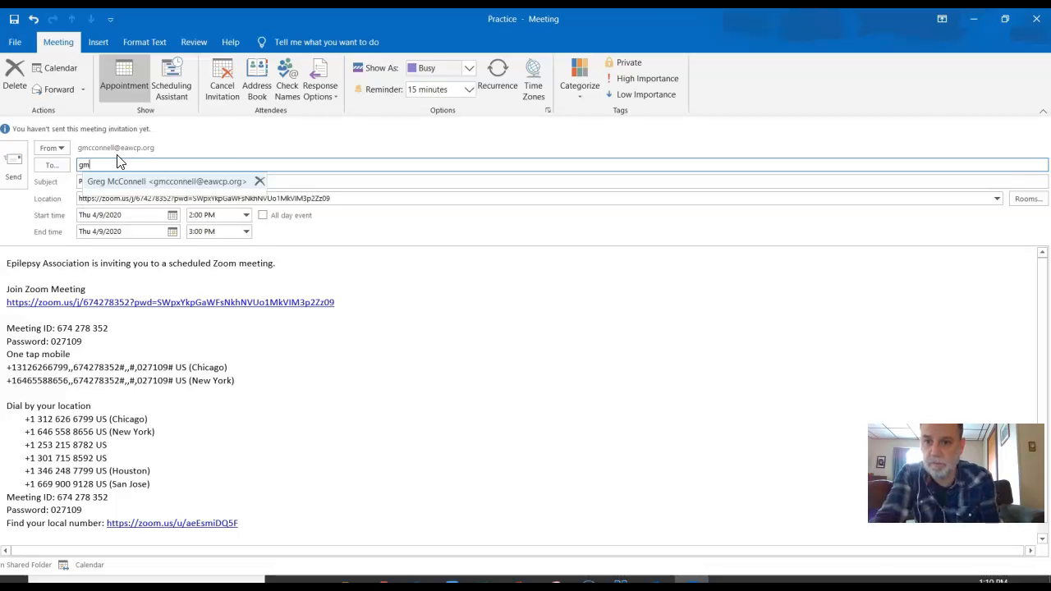
left_click(123, 183)
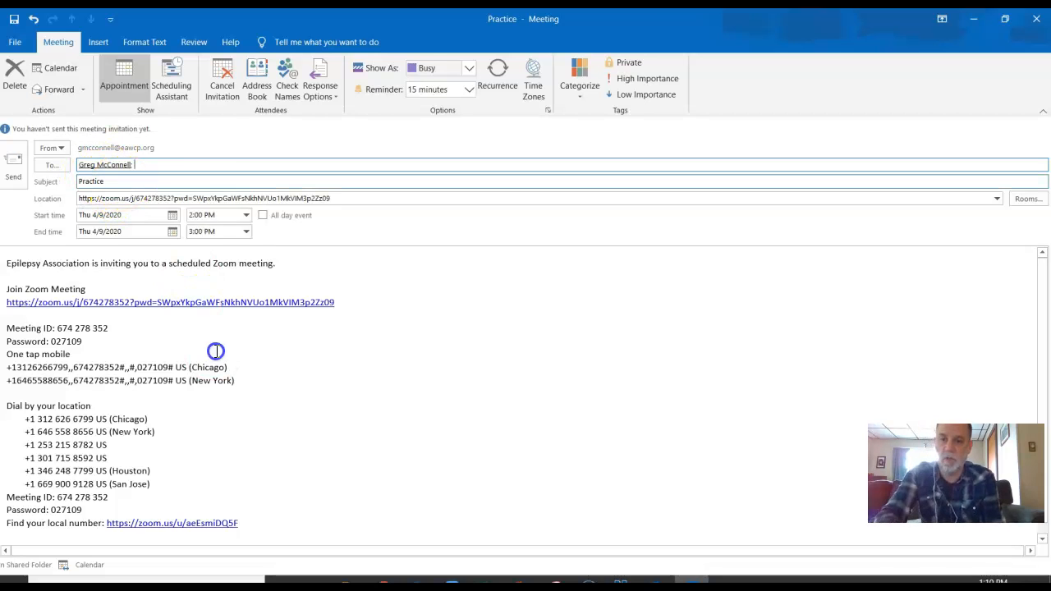
scroll(435, 317, "down", 1)
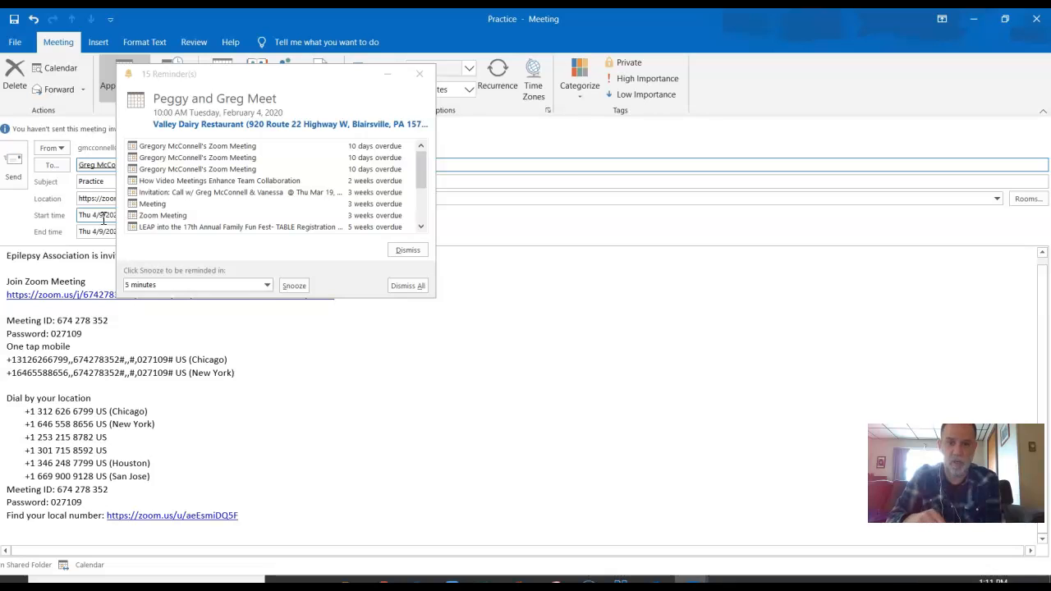
left_click(419, 75)
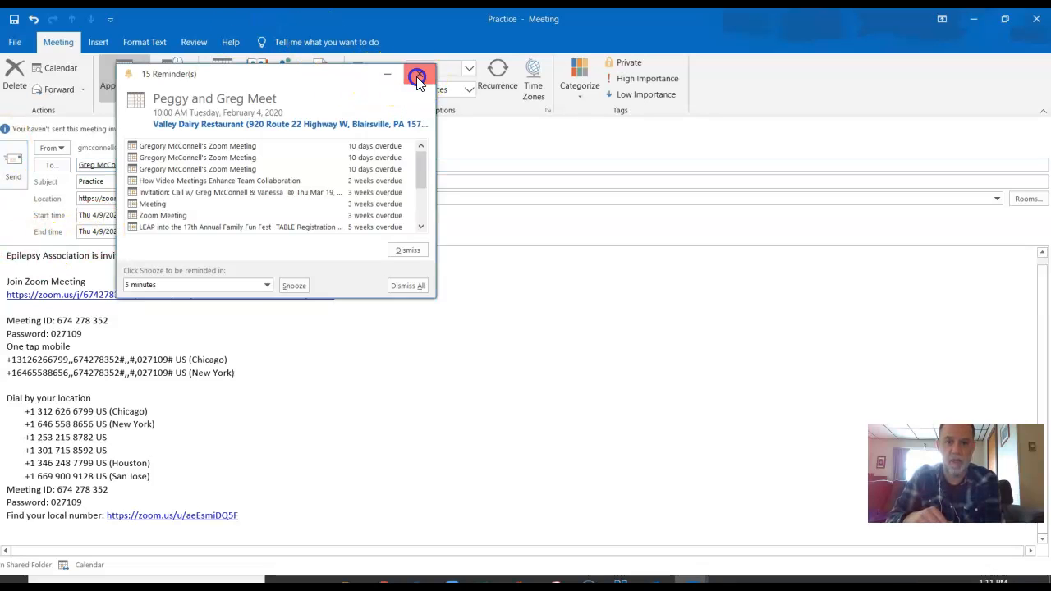